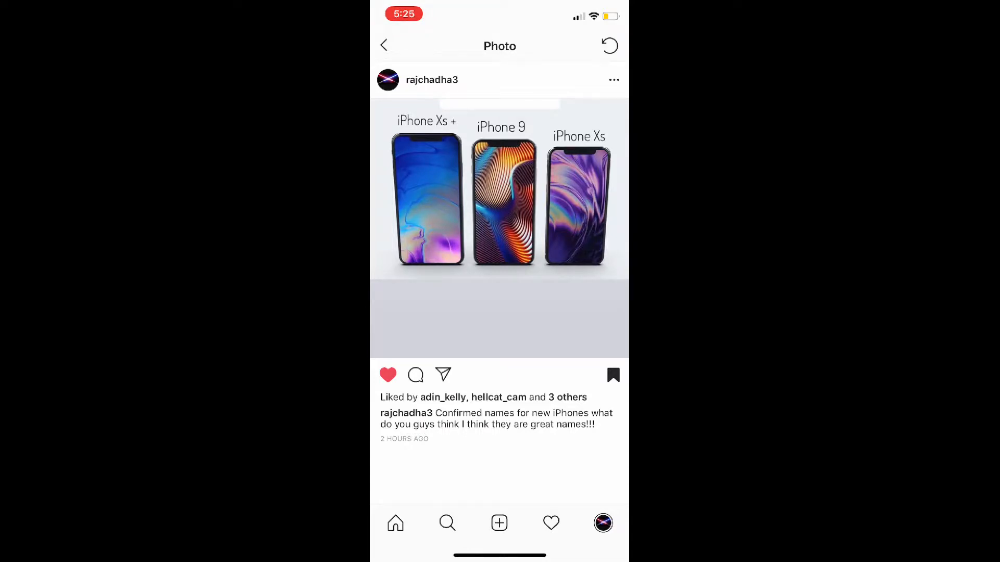
- View the iPhone Xs post from the grid and swipe back to the profile's post grid
{"action": "left_click_drag", "start_coordinate": [373, 281], "coordinate": [547, 281]}
{"action": "left_click", "coordinate": [499, 133]}
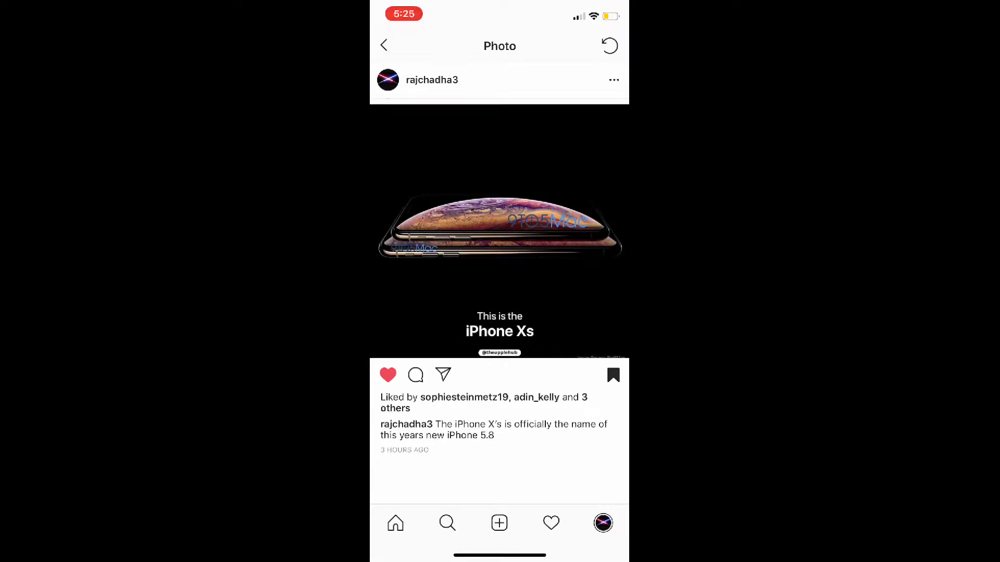
{"action": "left_click_drag", "start_coordinate": [373, 282], "coordinate": [547, 281]}
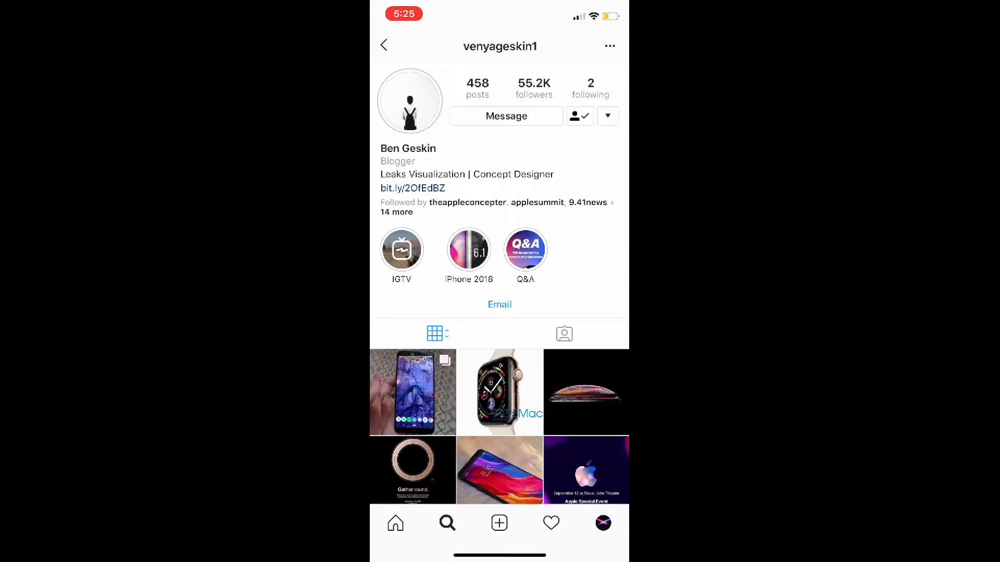
{"action": "scroll", "coordinate": [499, 391], "scroll_direction": "down", "scroll_amount": 2}
- Open the 'Gather round.' September 12 Apple event post from the designer's grid
{"action": "left_click", "coordinate": [412, 421]}
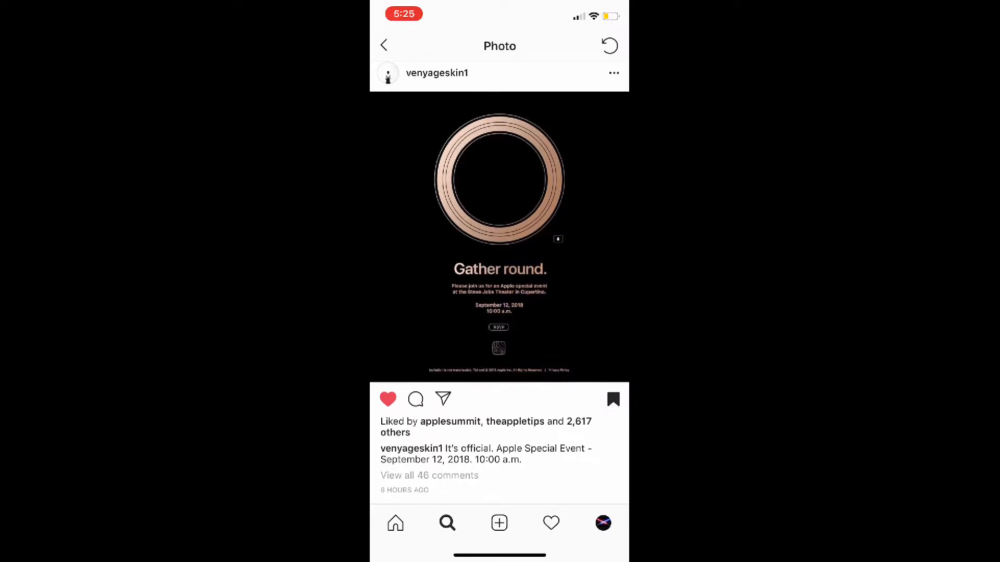
- Expand the Apple event invitation image to full screen
{"action": "left_click", "coordinate": [499, 234]}
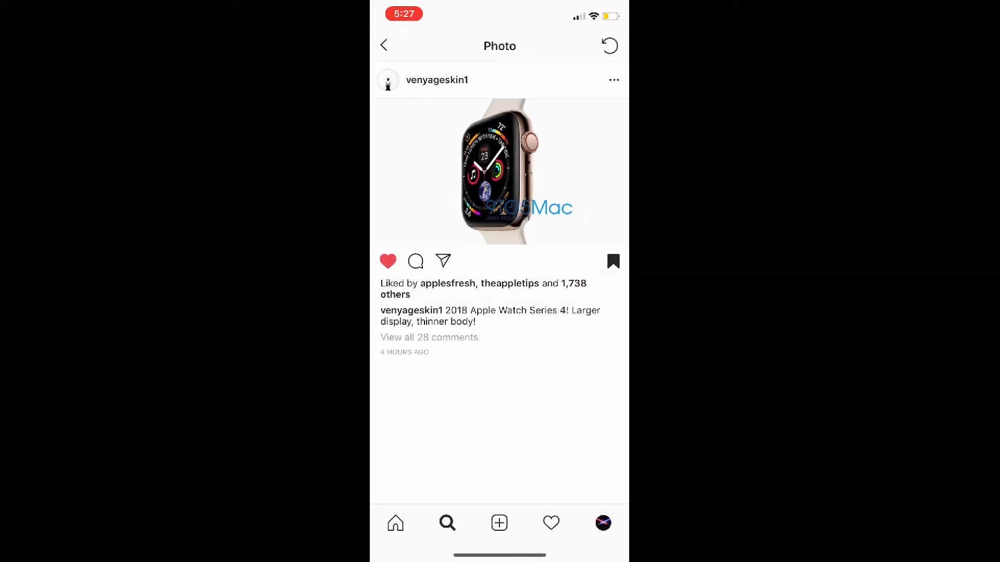
- Back out of the designer's profile and search, visit home feed and own profile, then exit to the iOS home screen
{"action": "left_click", "coordinate": [384, 45]}
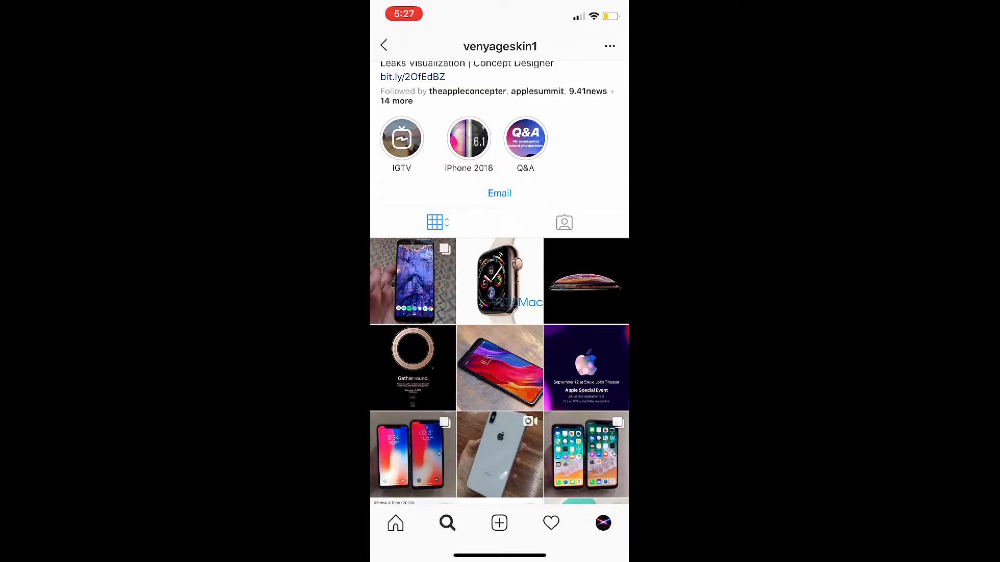
{"action": "left_click", "coordinate": [383, 46]}
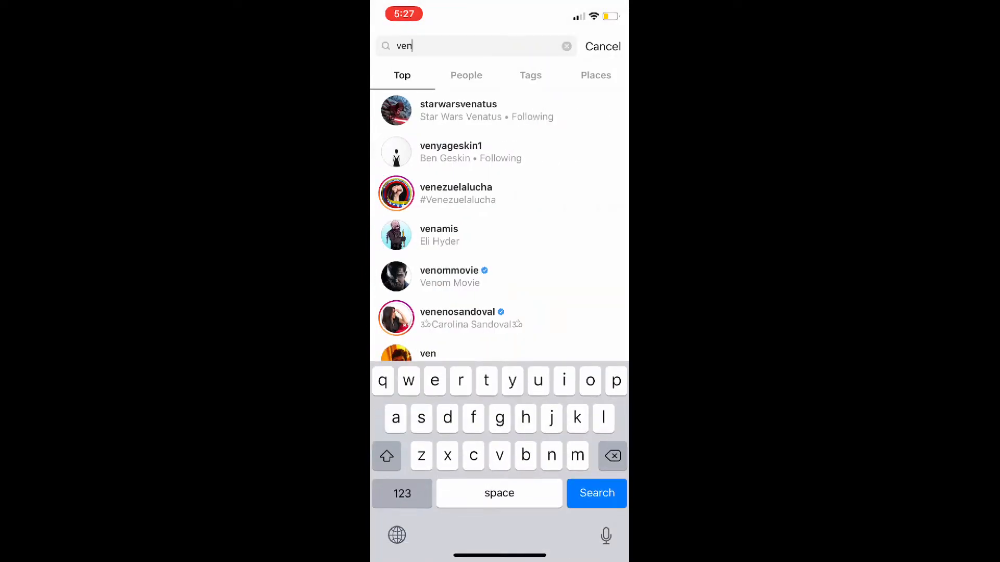
{"action": "left_click", "coordinate": [603, 46]}
{"action": "left_click", "coordinate": [396, 523]}
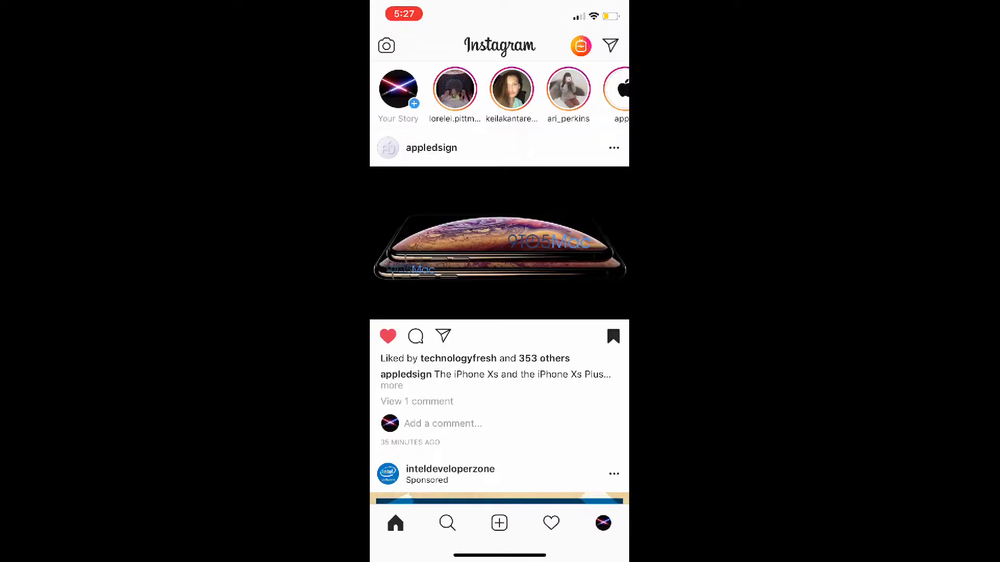
{"action": "scroll", "coordinate": [500, 313], "scroll_direction": "down", "scroll_amount": 2}
{"action": "scroll", "coordinate": [498, 313], "scroll_direction": "up", "scroll_amount": 1}
{"action": "left_click", "coordinate": [603, 523]}
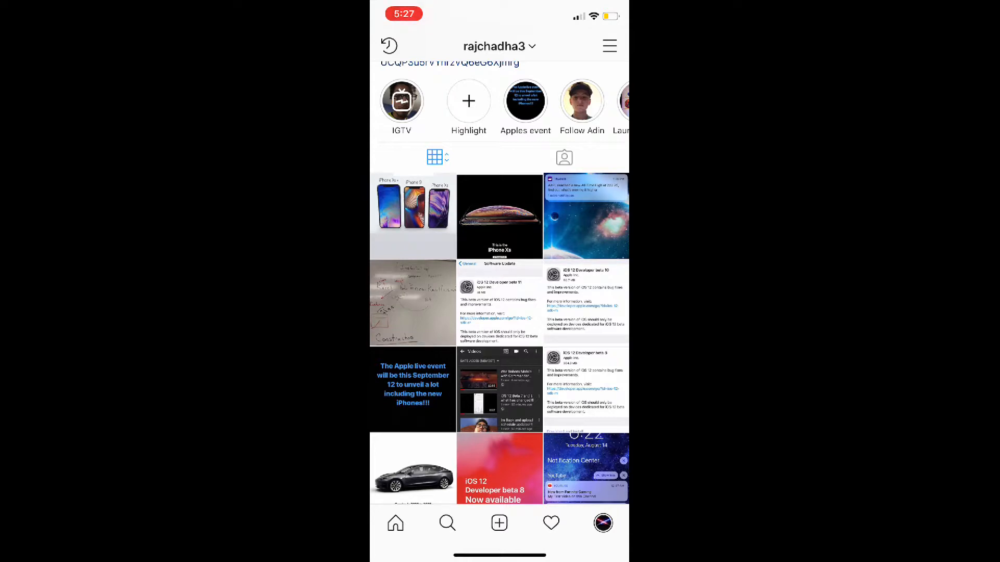
{"action": "key", "text": "super"}
{"action": "left_click", "coordinate": [500, 468]}
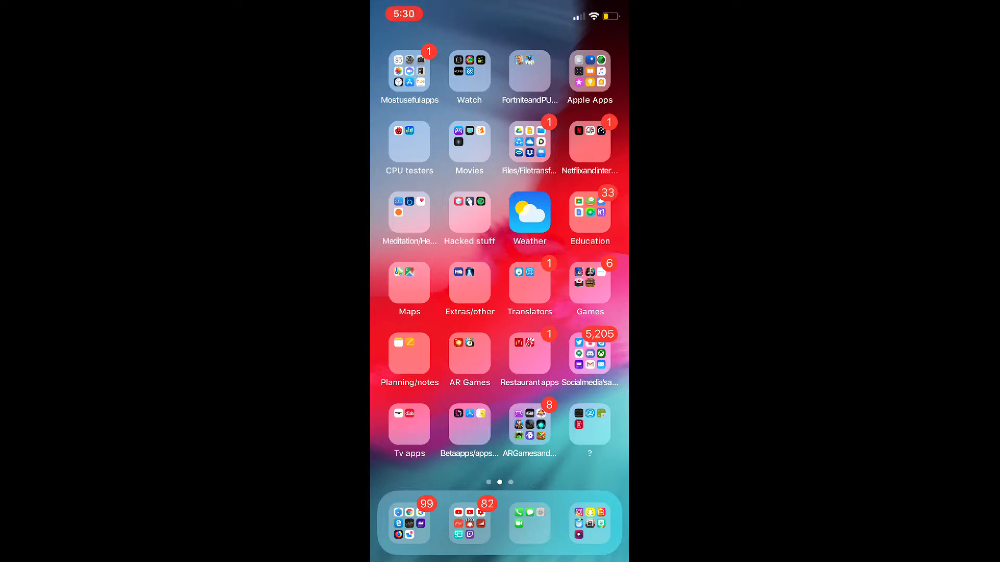
- Launch Instagram from the Socialmedia folder on the home screen
{"action": "left_click", "coordinate": [590, 354]}
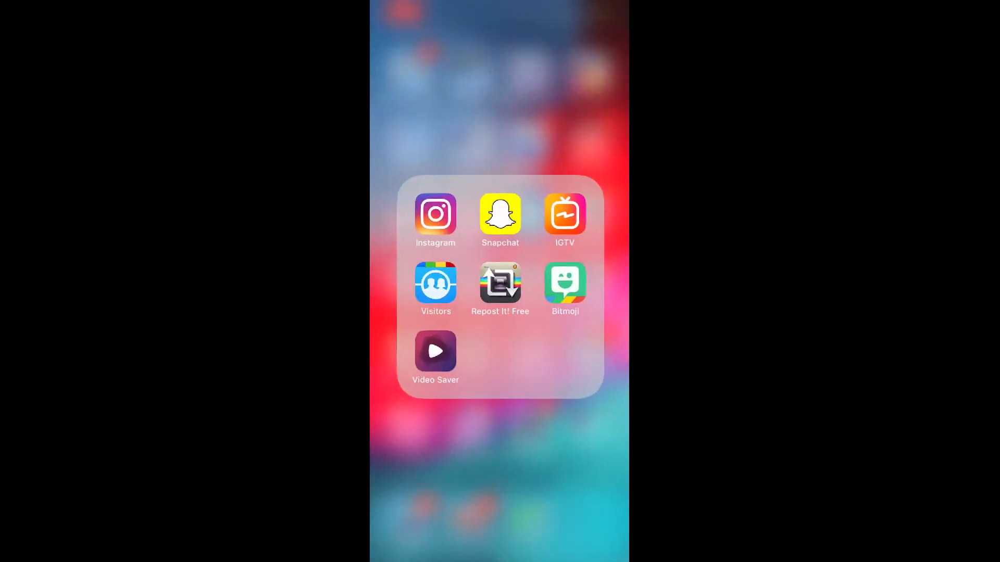
{"action": "left_click", "coordinate": [433, 207]}
{"action": "scroll", "coordinate": [498, 313], "scroll_direction": "down", "scroll_amount": 5}
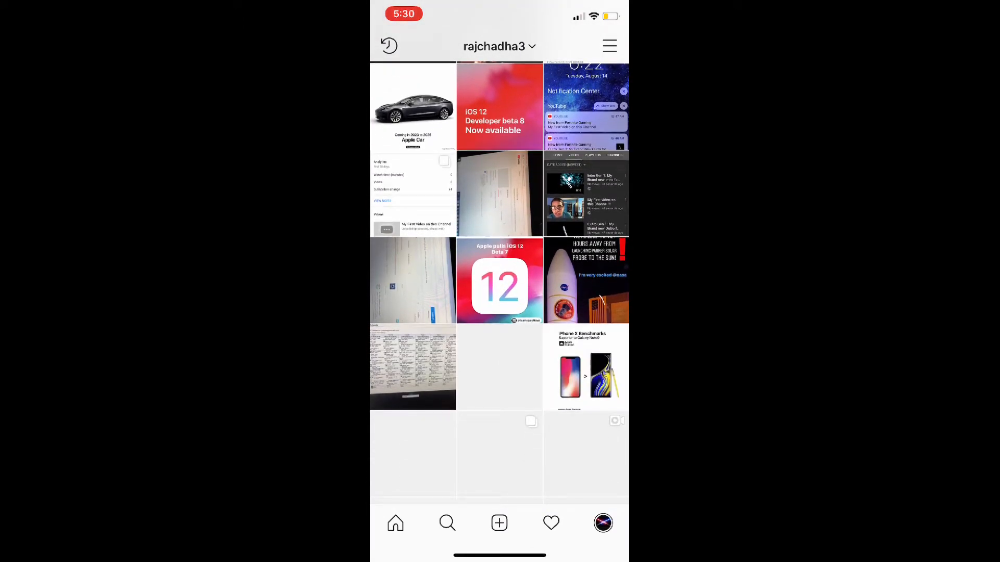
- Browse the Parker solar probe and Apple Watch Series 4 spec posts, then open the iPad Pro comparison post
{"action": "left_click", "coordinate": [586, 281]}
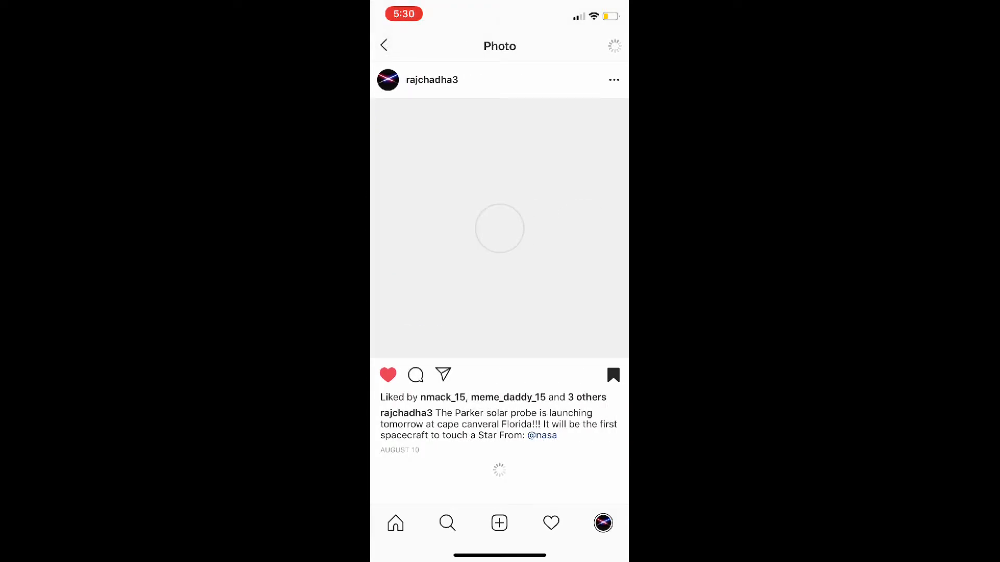
{"action": "left_click_drag", "start_coordinate": [372, 281], "coordinate": [594, 281]}
{"action": "scroll", "coordinate": [499, 282], "scroll_direction": "down", "scroll_amount": 5}
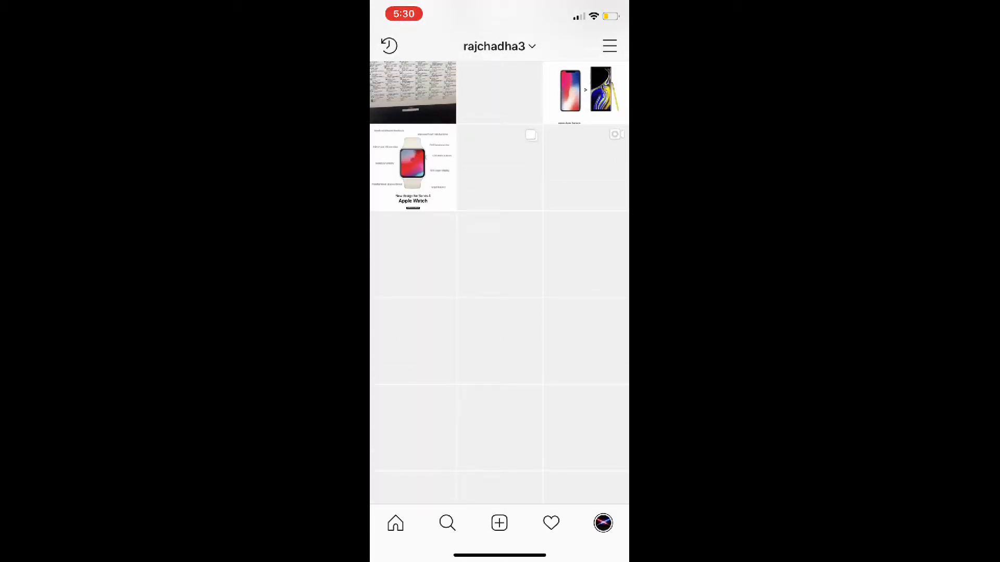
{"action": "left_click", "coordinate": [413, 203]}
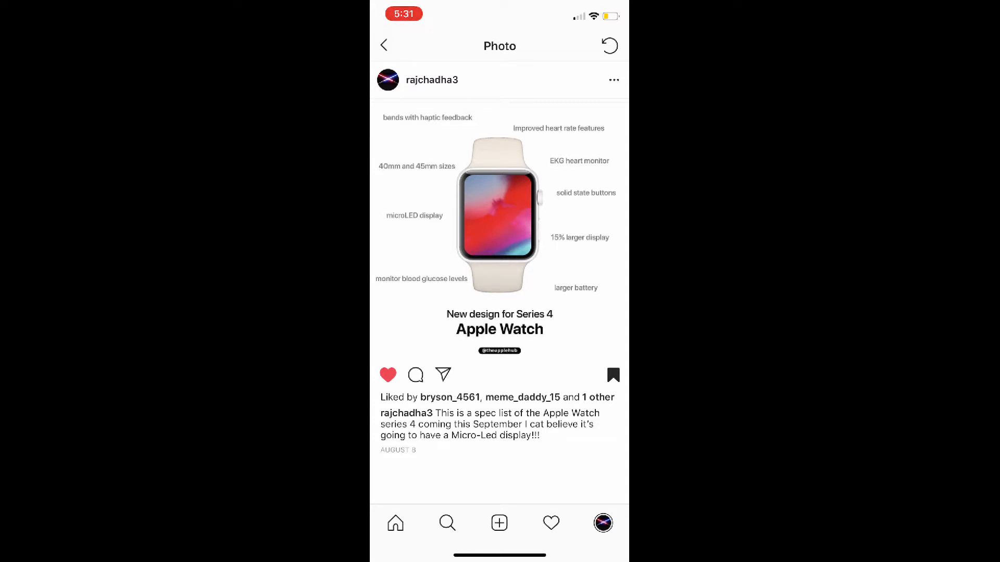
{"action": "left_click", "coordinate": [384, 45]}
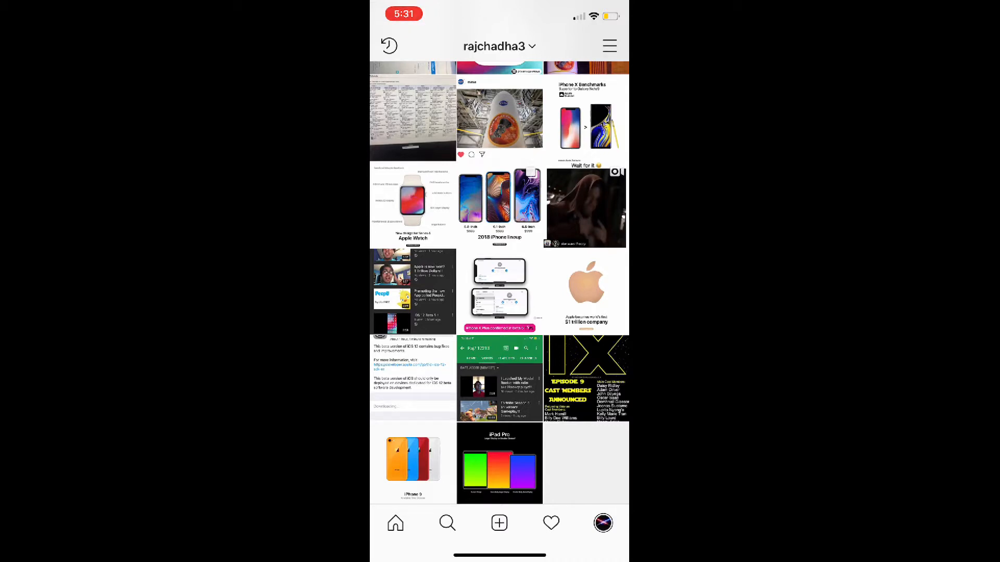
{"action": "scroll", "coordinate": [500, 281], "scroll_direction": "down", "scroll_amount": 3}
{"action": "left_click", "coordinate": [499, 282]}
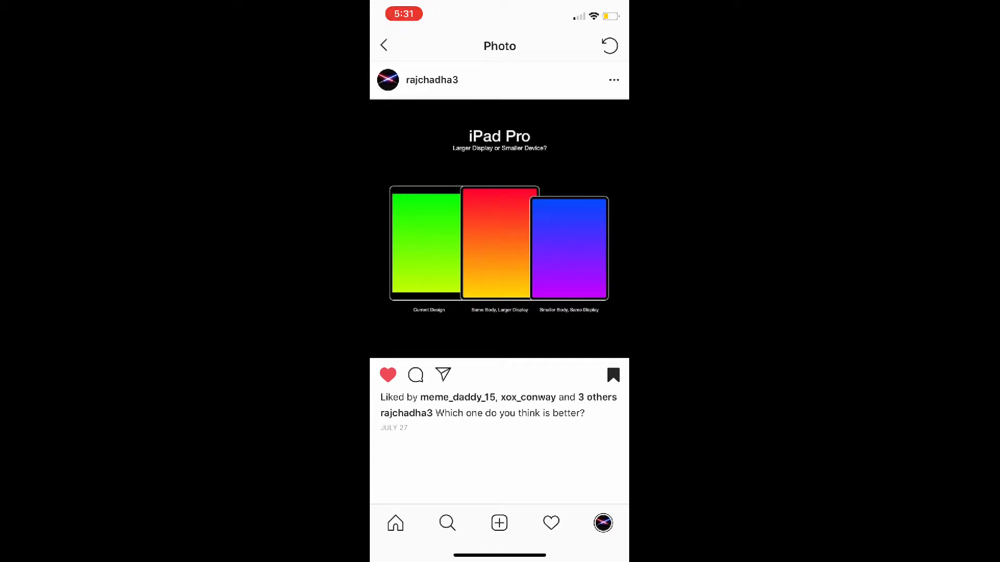
- Return to the profile grid and open the iMac Pro concept post
{"action": "left_click", "coordinate": [383, 46]}
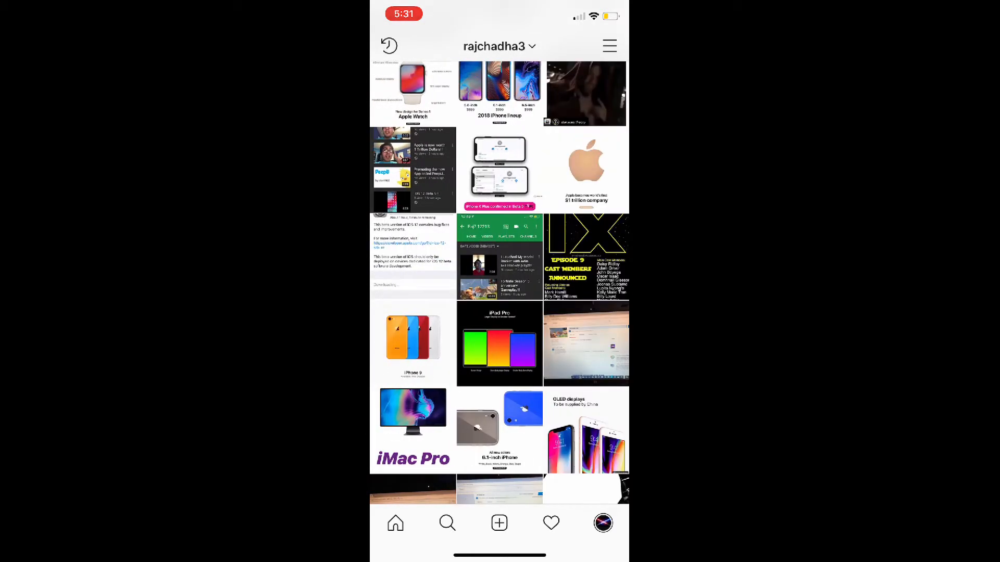
{"action": "scroll", "coordinate": [499, 281], "scroll_direction": "down", "scroll_amount": 5}
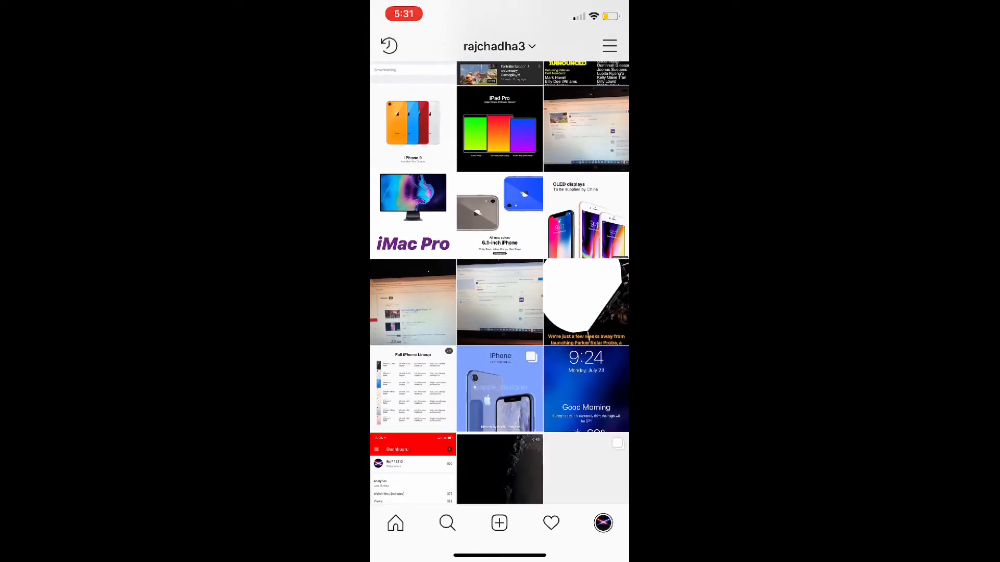
{"action": "scroll", "coordinate": [500, 281], "scroll_direction": "down", "scroll_amount": 5}
{"action": "left_click", "coordinate": [412, 168]}
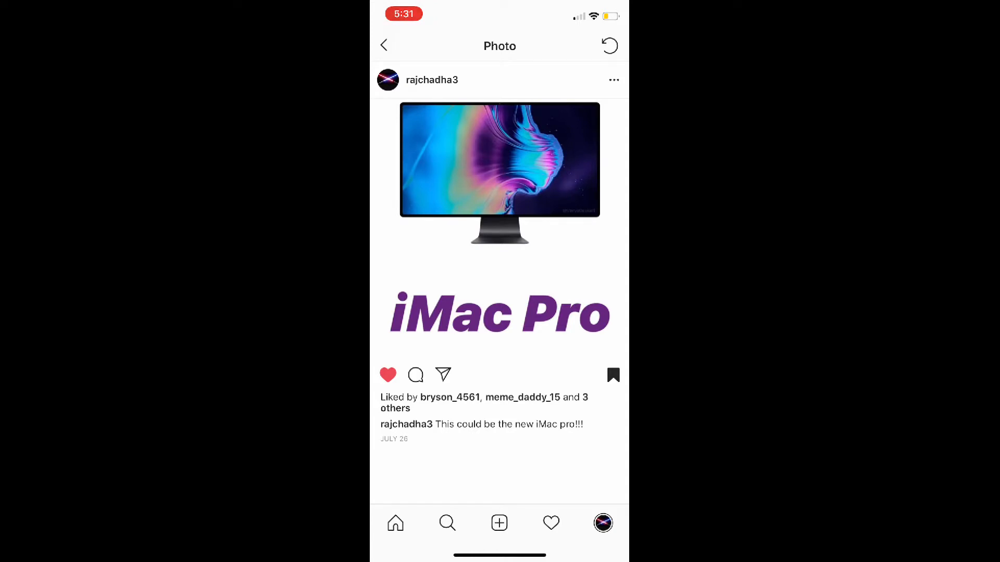
- Leave the iMac Pro concept post for the profile grid
{"action": "left_click", "coordinate": [383, 45]}
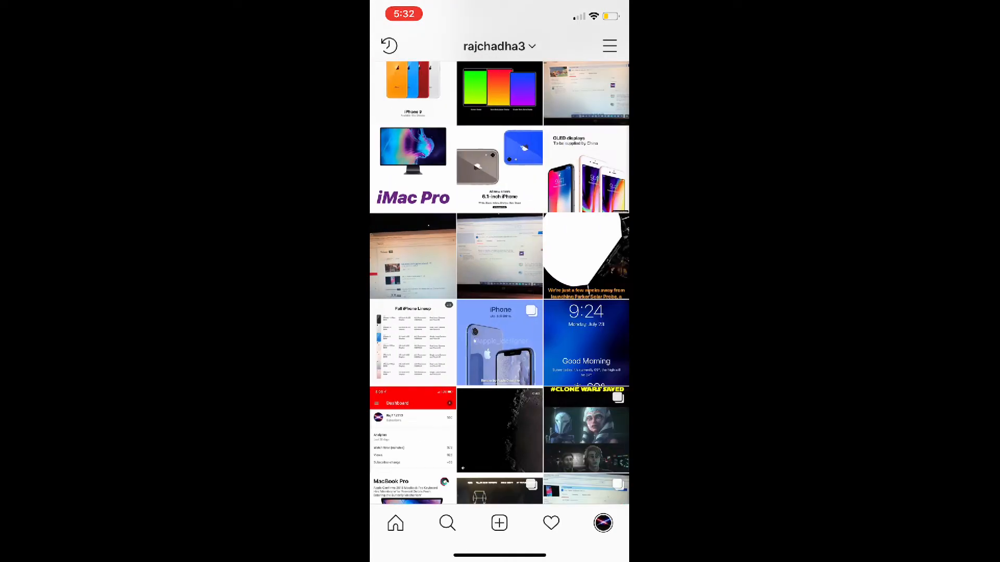
{"action": "scroll", "coordinate": [498, 281], "scroll_direction": "down", "scroll_amount": 8}
{"action": "scroll", "coordinate": [500, 281], "scroll_direction": "down", "scroll_amount": 10}
{"action": "scroll", "coordinate": [499, 281], "scroll_direction": "up", "scroll_amount": 10}
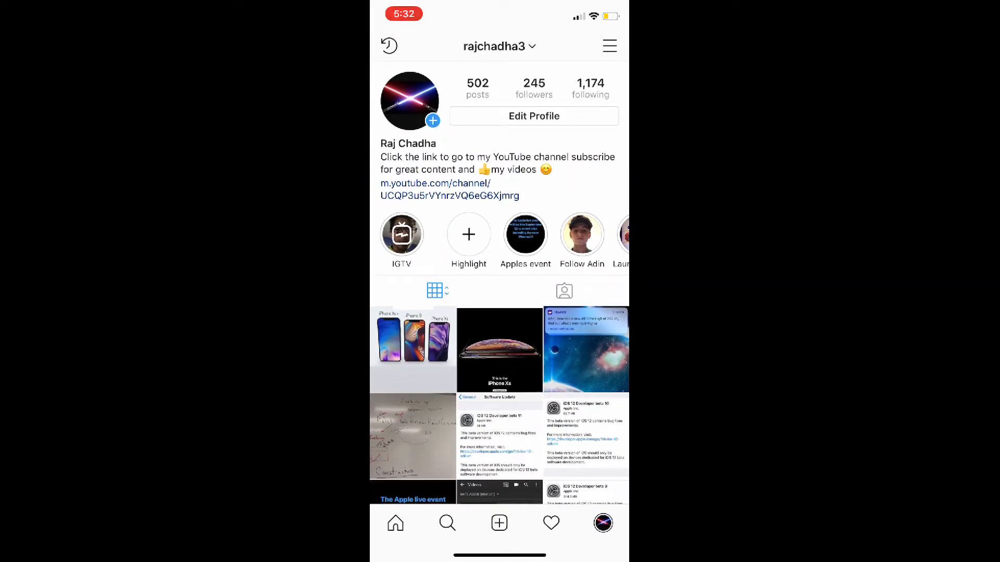
- Switch to the home feed, then return to your own profile page
{"action": "left_click", "coordinate": [395, 523]}
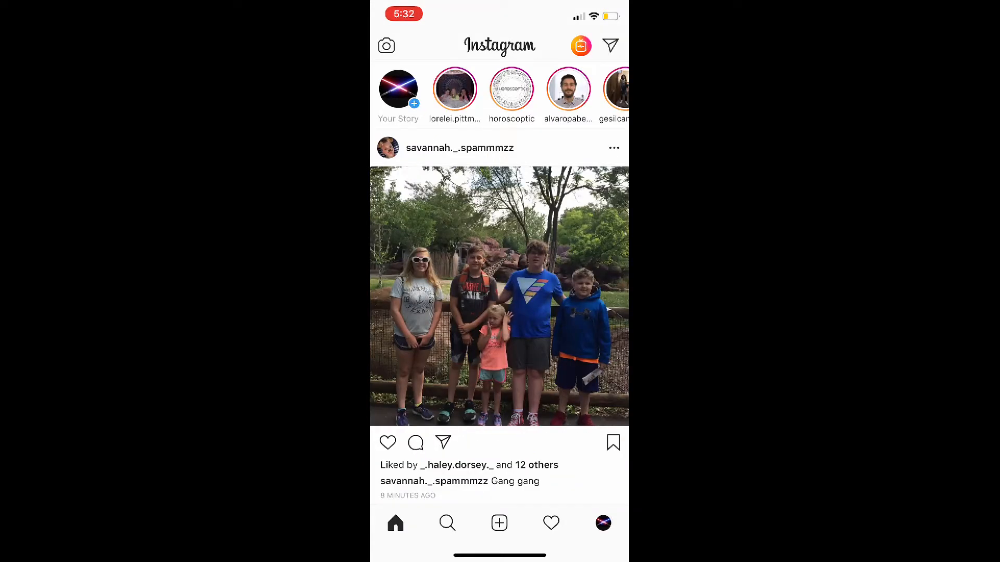
{"action": "left_click", "coordinate": [602, 523]}
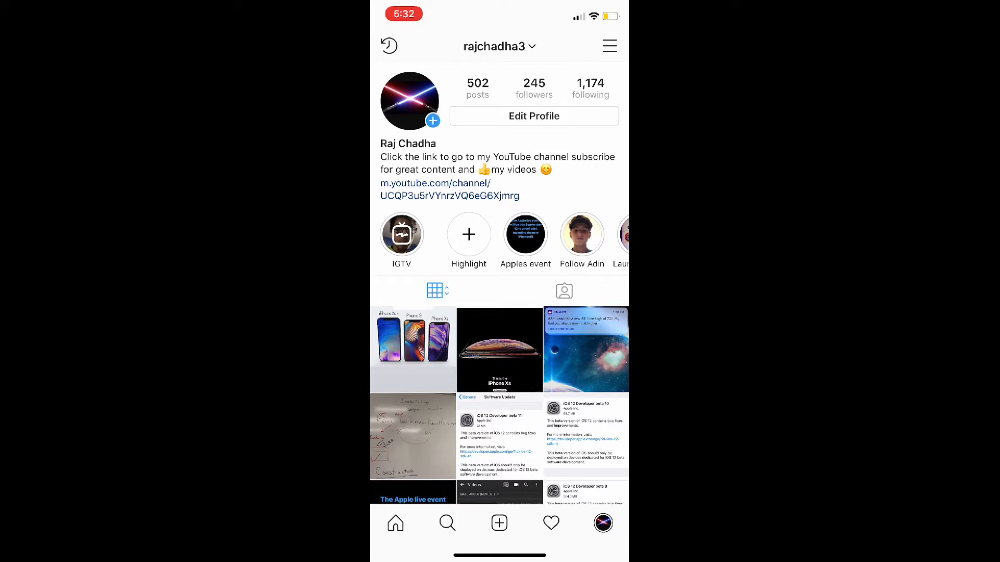
{"action": "left_click", "coordinate": [585, 349]}
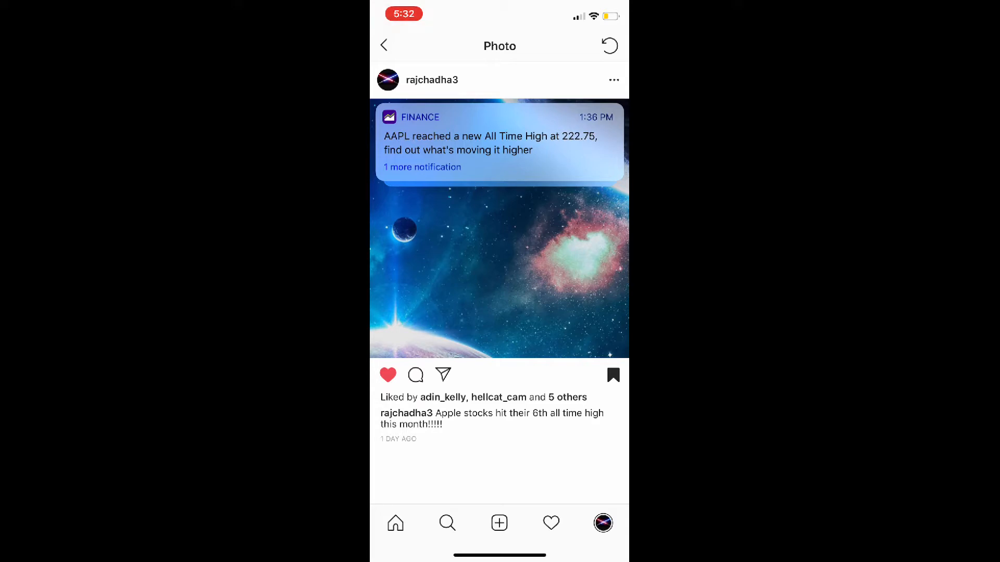
{"action": "left_click", "coordinate": [383, 45]}
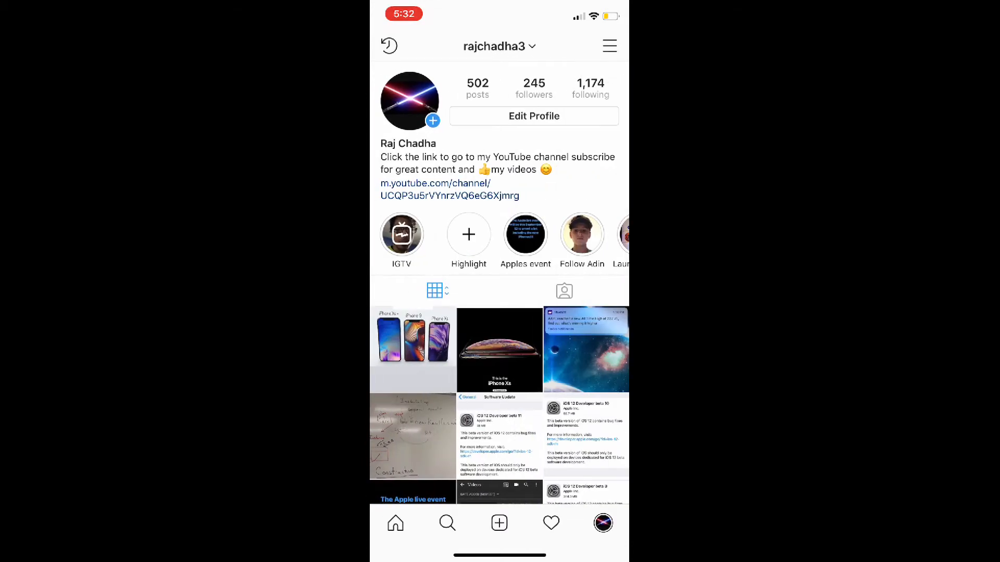
{"action": "scroll", "coordinate": [500, 352], "scroll_direction": "down", "scroll_amount": 4}
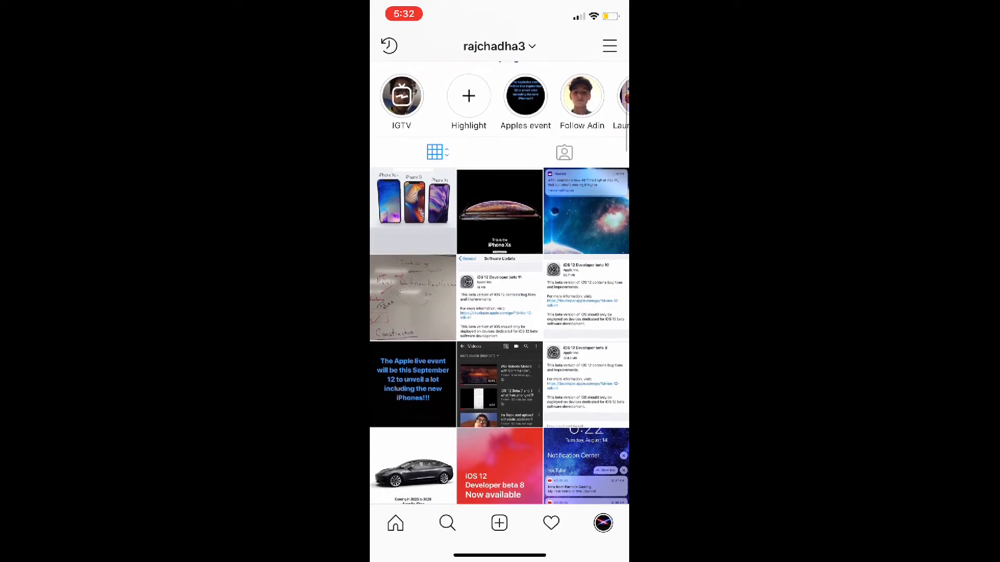
{"action": "scroll", "coordinate": [499, 313], "scroll_direction": "down", "scroll_amount": 8}
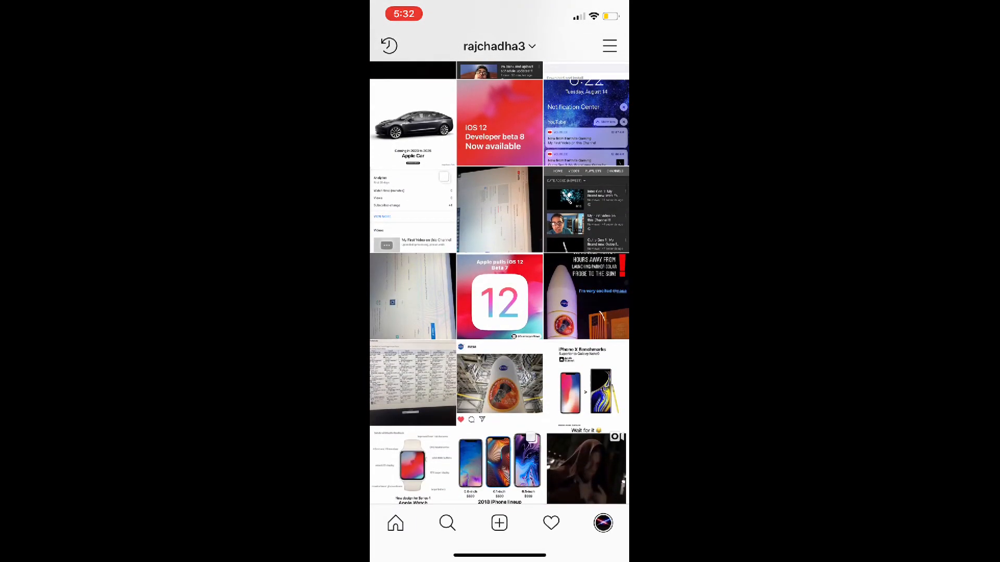
{"action": "scroll", "coordinate": [499, 282], "scroll_direction": "up", "scroll_amount": 5}
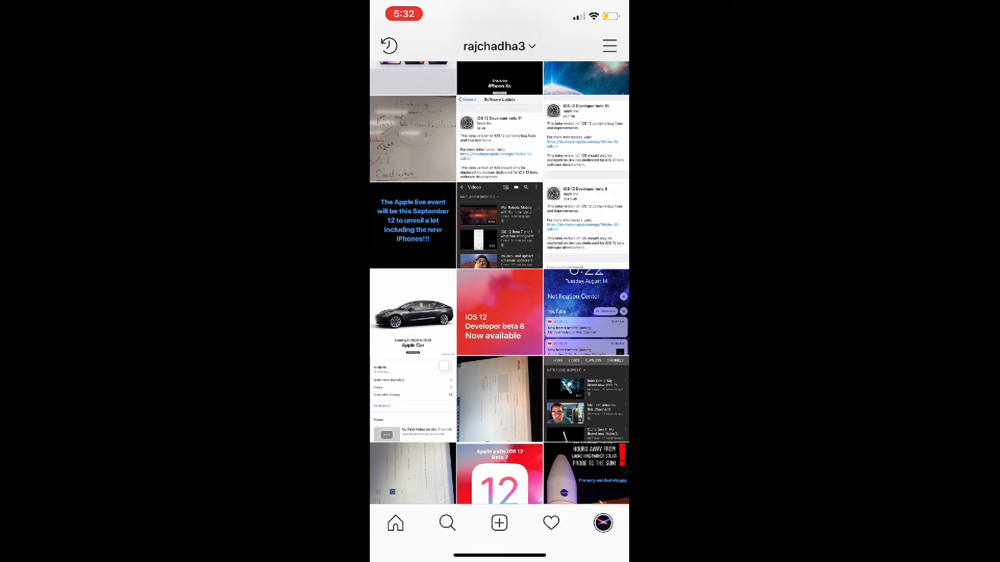
{"action": "scroll", "coordinate": [499, 282], "scroll_direction": "up", "scroll_amount": 6}
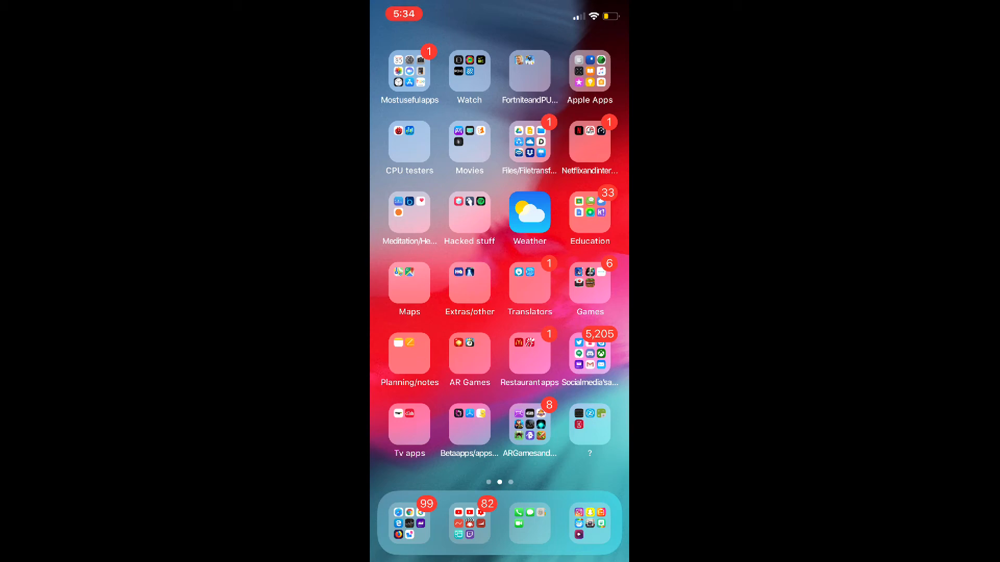
{"action": "left_click_drag", "start_coordinate": [500, 235], "coordinate": [500, 351]}
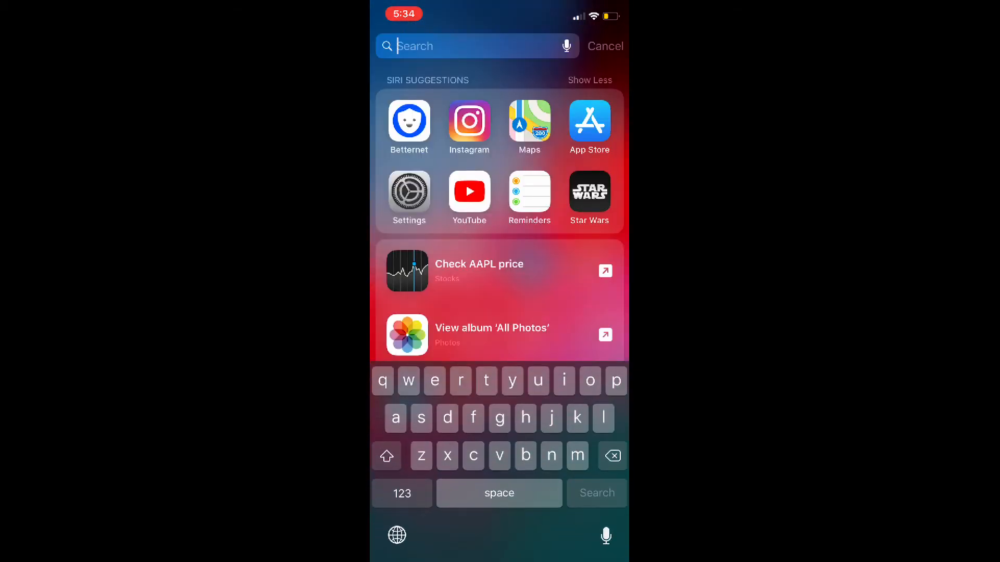
{"action": "scroll", "coordinate": [500, 273], "scroll_direction": "down", "scroll_amount": 2}
{"action": "left_click", "coordinate": [605, 46]}
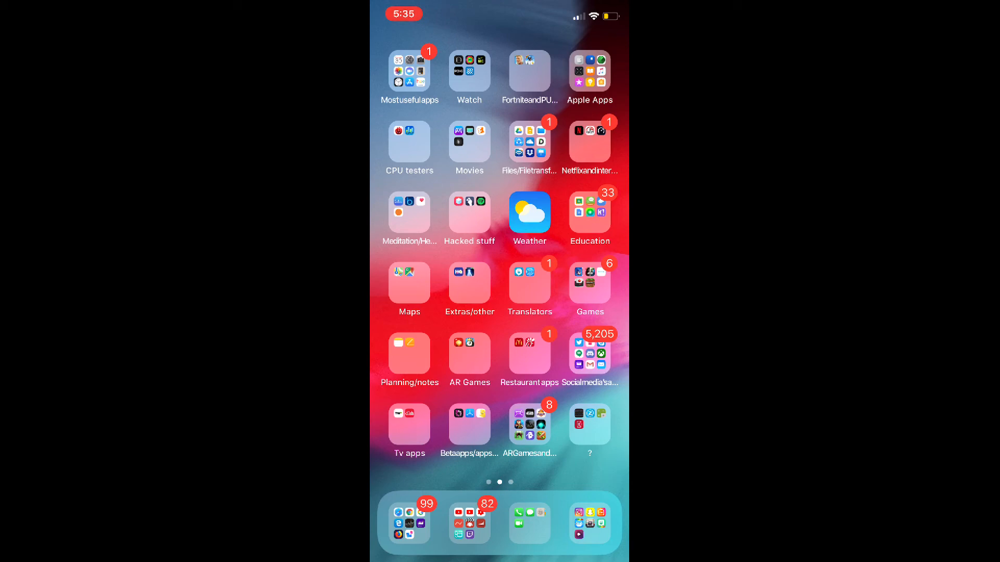
{"action": "left_click_drag", "start_coordinate": [499, 2], "coordinate": [498, 391]}
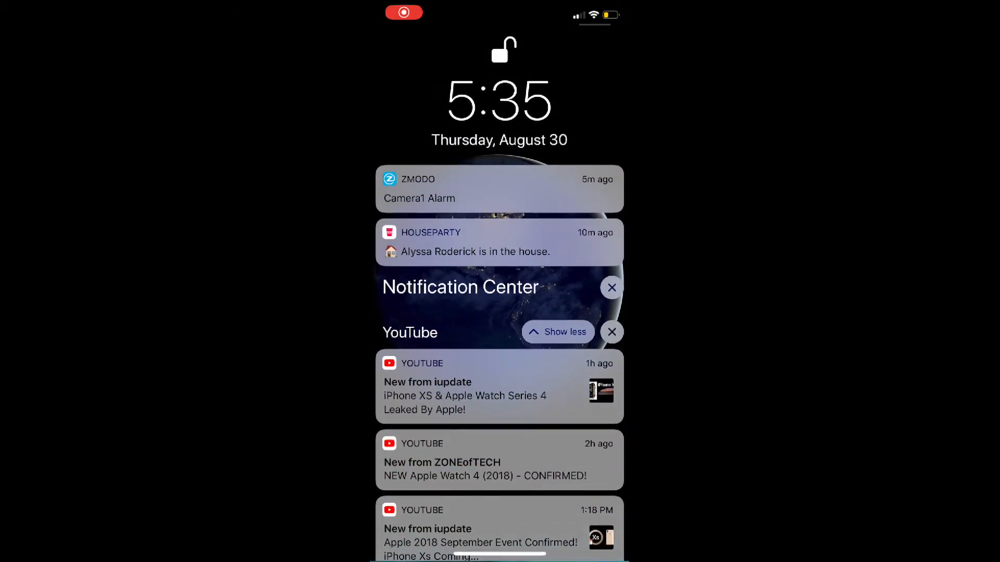
{"action": "left_click_drag", "start_coordinate": [499, 556], "coordinate": [499, 157]}
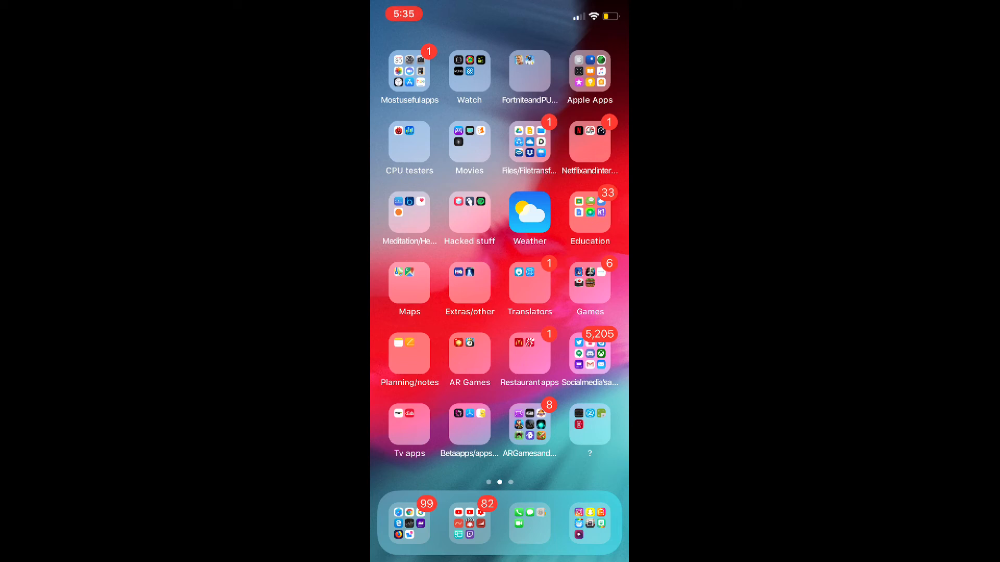
- Launch Calendar from the Mostusefulapps folder on the home screen
{"action": "left_click", "coordinate": [409, 70]}
{"action": "left_click", "coordinate": [426, 208]}
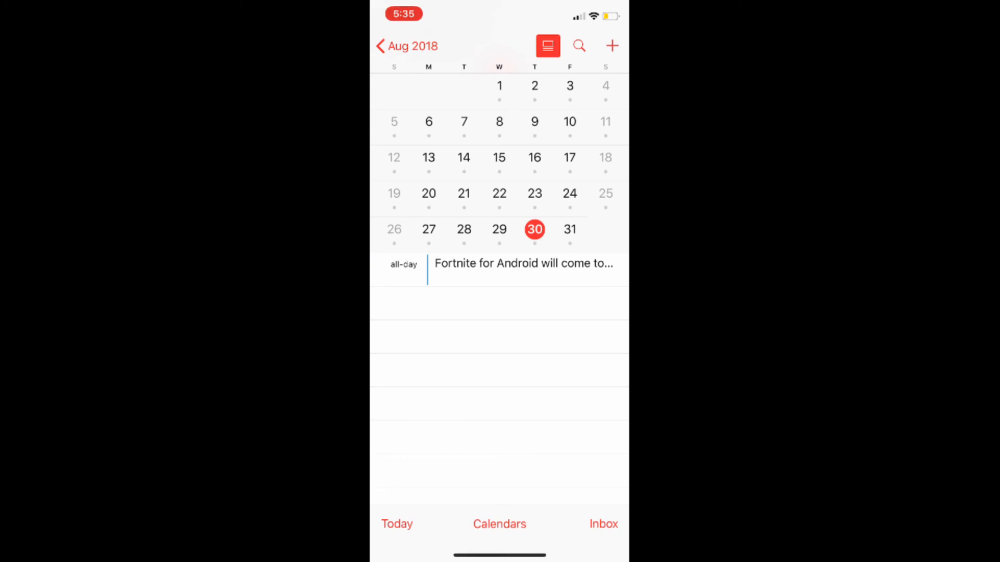
{"action": "scroll", "coordinate": [499, 157], "scroll_direction": "down", "scroll_amount": 3}
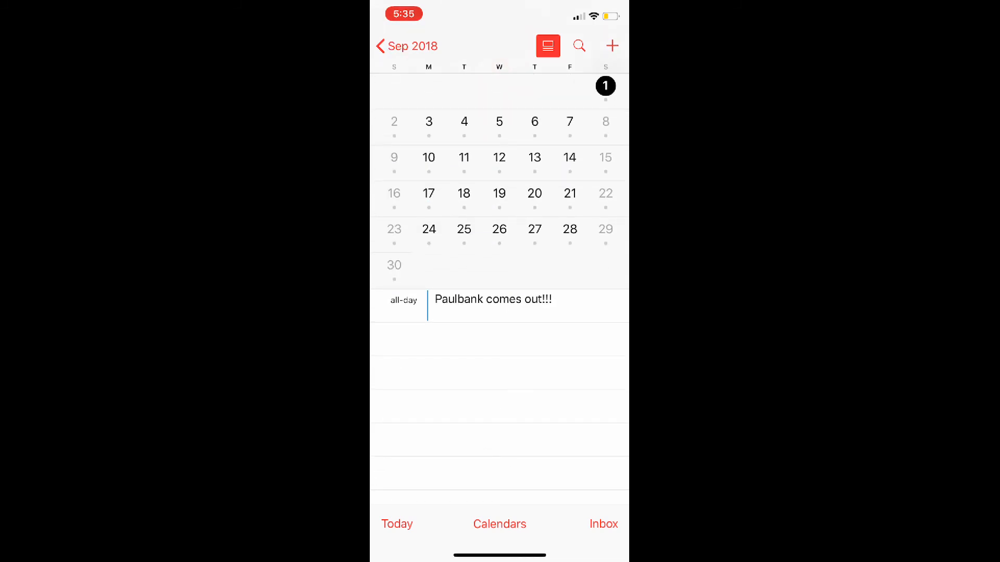
{"action": "scroll", "coordinate": [499, 156], "scroll_direction": "up", "scroll_amount": 3}
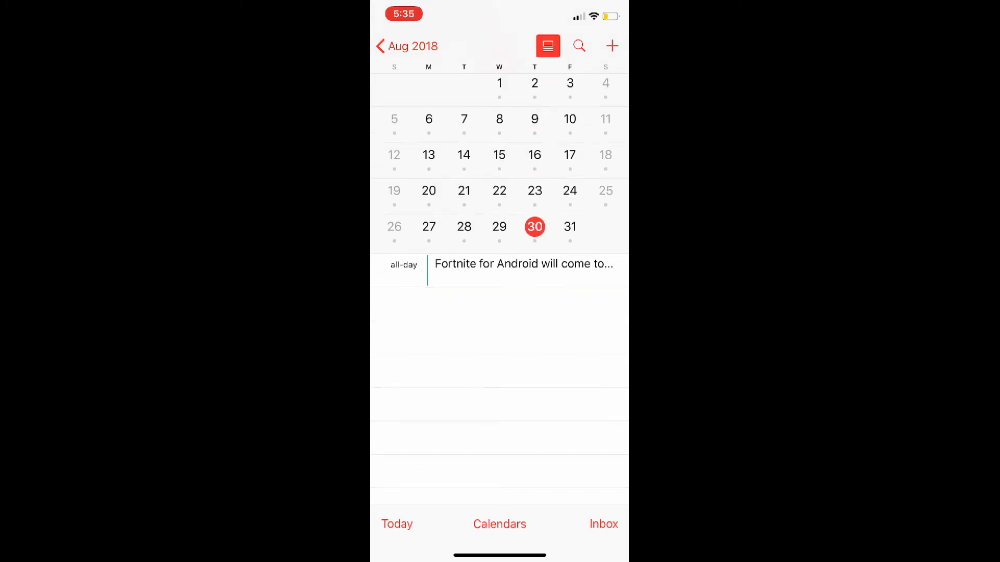